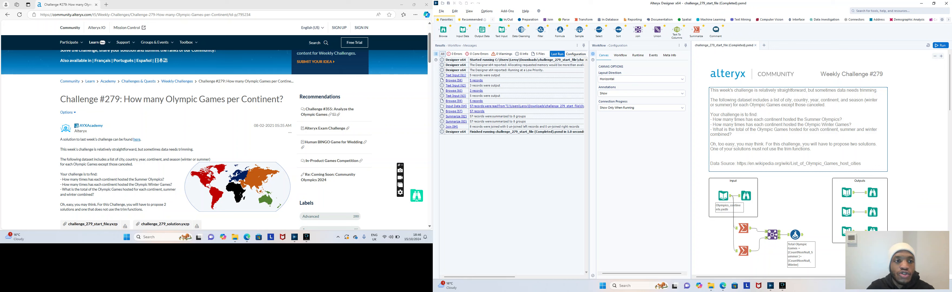
Read the Weekly Challenge #279 brief on the Alteryx Community page, down to its attached start and solution files
{"action": "mouse_move", "coordinate": [96, 42]}
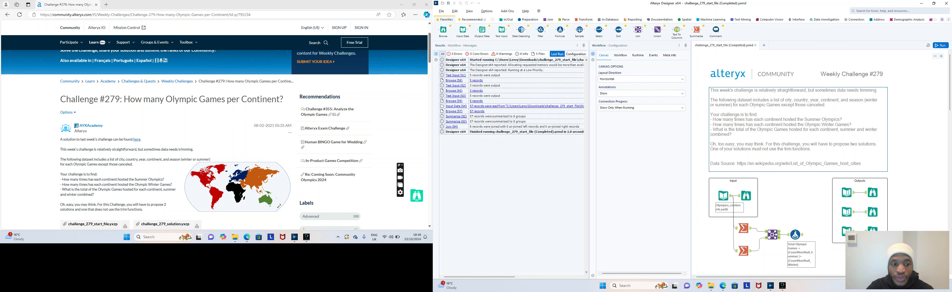
{"action": "scroll", "coordinate": [214, 148], "scroll_direction": "down", "scroll_amount": 1}
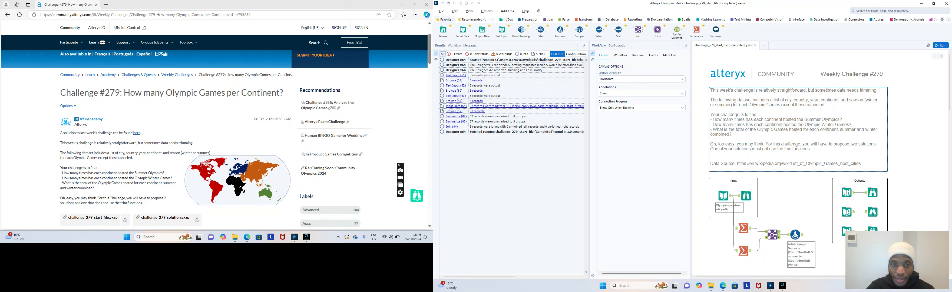
{"action": "scroll", "coordinate": [215, 148], "scroll_direction": "down", "scroll_amount": 1}
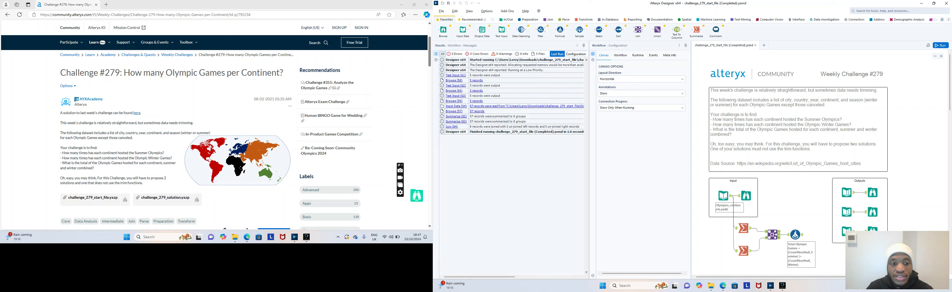
Switch to Alteryx Designer and show the Olympics continents Input Data tool's output records in a slightly widened results pane
{"action": "key", "text": "alt+Tab"}
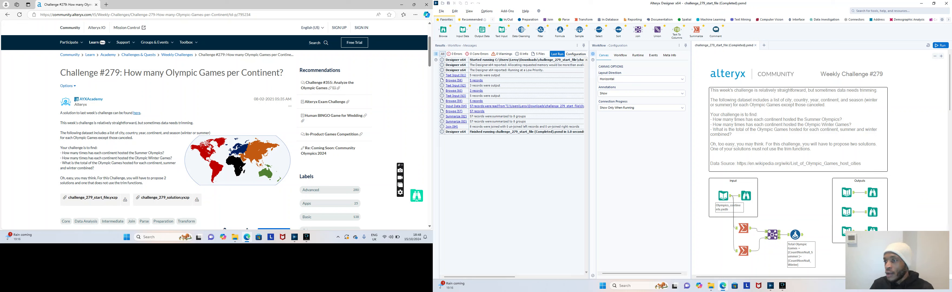
{"action": "left_click", "coordinate": [723, 195]}
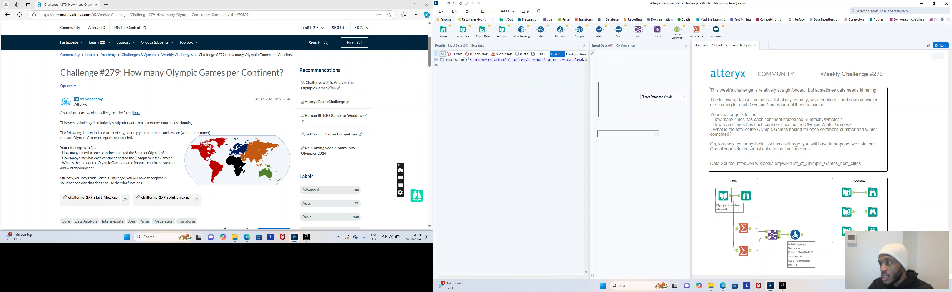
{"action": "left_click_drag", "start_coordinate": [589, 166], "coordinate": [599, 166]}
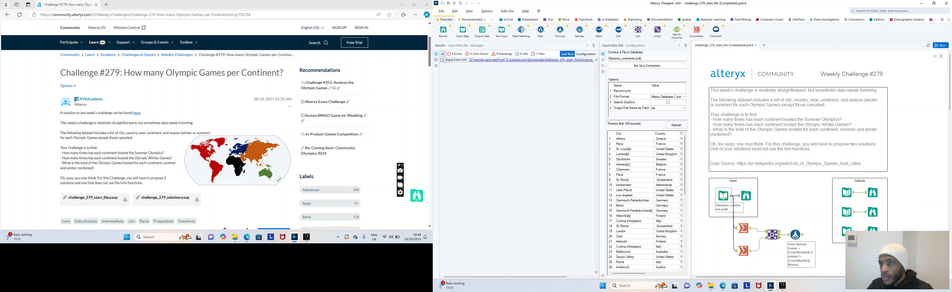
{"action": "left_click", "coordinate": [436, 60]}
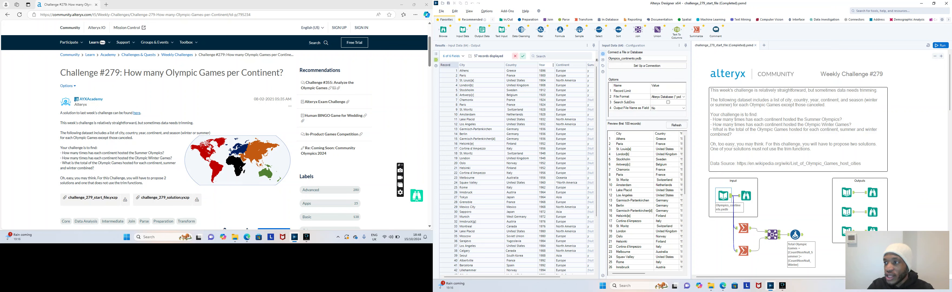
{"action": "scroll", "coordinate": [518, 169], "scroll_direction": "right", "scroll_amount": 2}
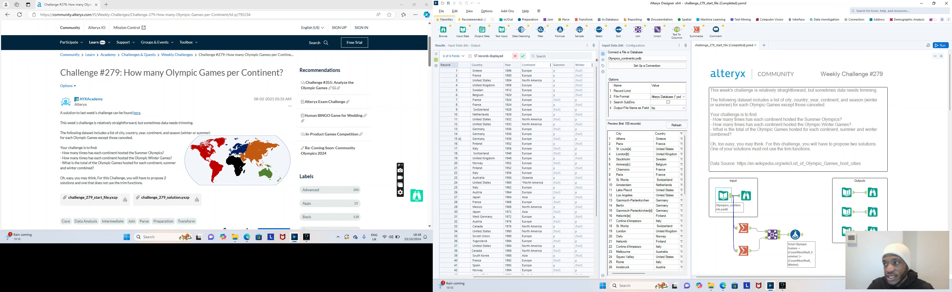
Examine the City, Country, Year, Continent, Summer and Winter columns along the first record of the input data
{"action": "left_click", "coordinate": [562, 71]}
{"action": "key", "text": "Left"}
{"action": "key", "text": "Left"}
{"action": "key", "text": "Left"}
{"action": "key", "text": "Left"}
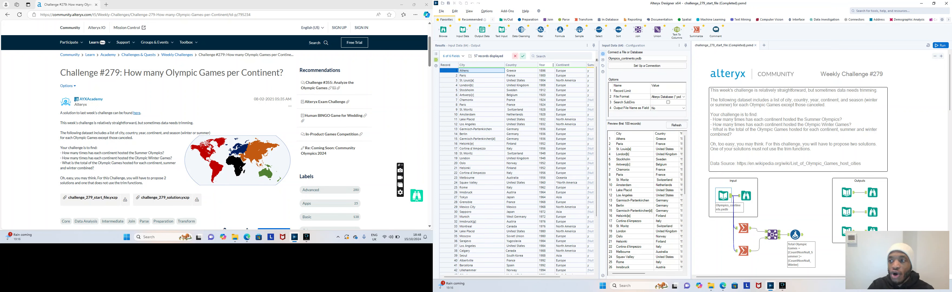
{"action": "key", "text": "Right"}
{"action": "key", "text": "Right"}
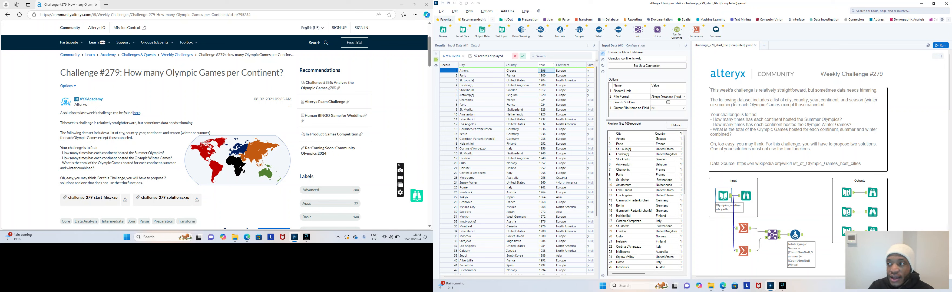
{"action": "key", "text": "Right"}
{"action": "key", "text": "Right"}
{"action": "key", "text": "Right"}
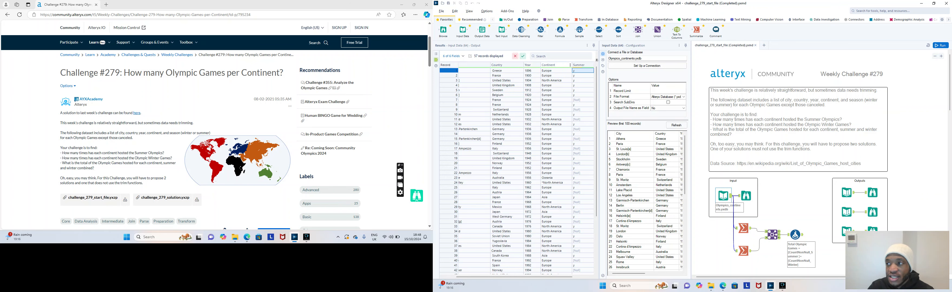
{"action": "key", "text": "Left"}
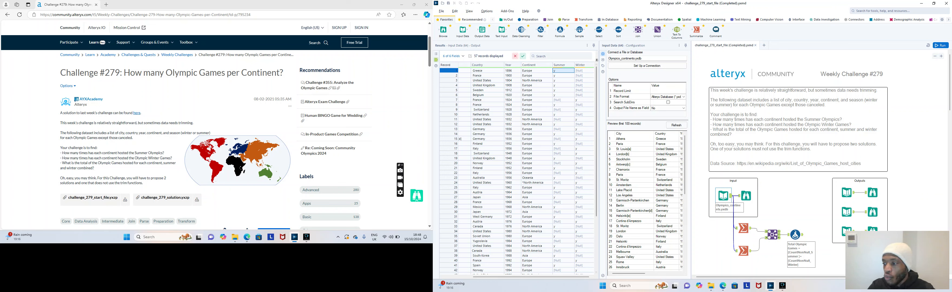
{"action": "left_click_drag", "start_coordinate": [531, 277], "coordinate": [501, 276]}
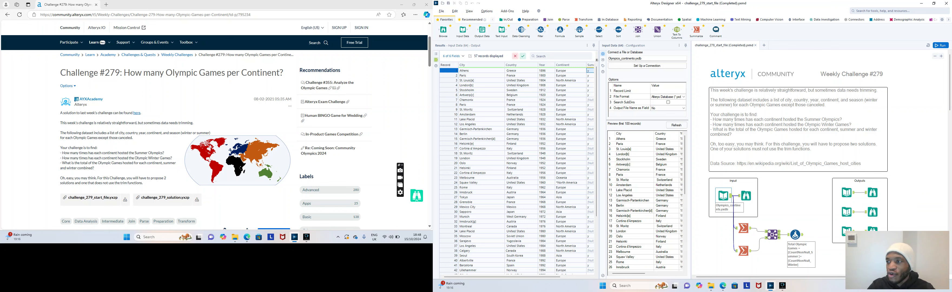
Examine individual early records of the input data, following the Paris 1900 row across its columns
{"action": "left_click", "coordinate": [521, 80]}
{"action": "left_click", "coordinate": [521, 85]}
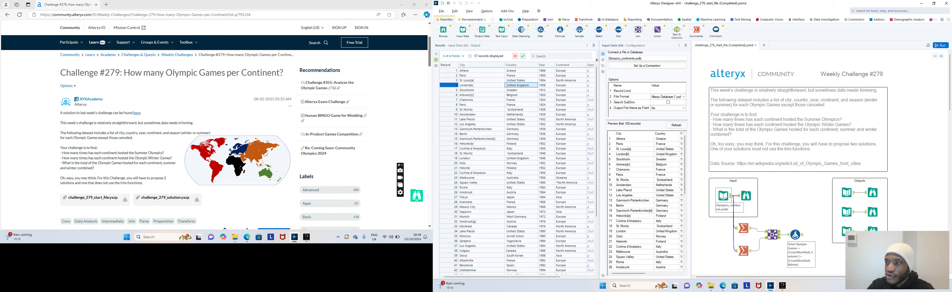
{"action": "left_click", "coordinate": [521, 90]}
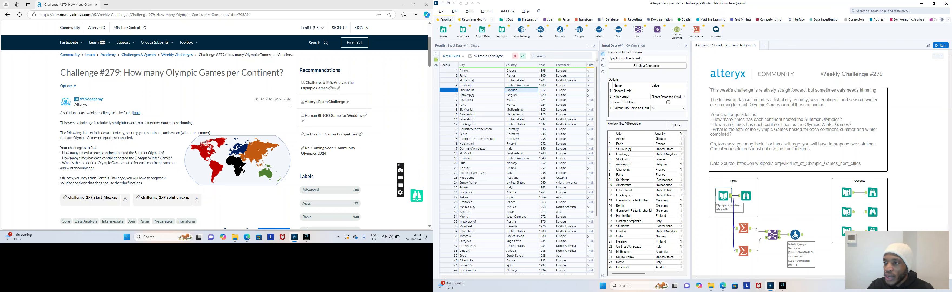
{"action": "right_click", "coordinate": [509, 89]}
{"action": "right_click", "coordinate": [503, 90]}
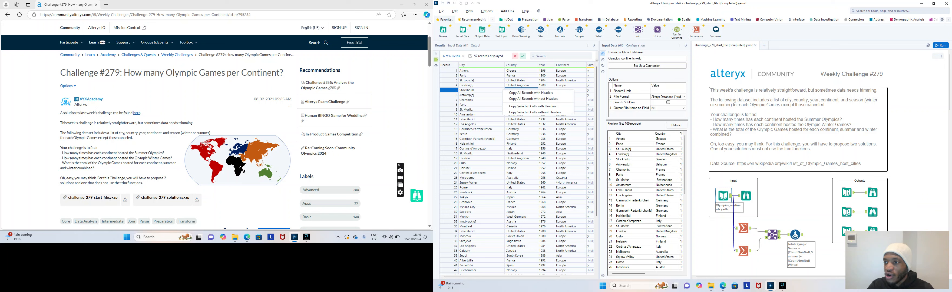
{"action": "right_click", "coordinate": [481, 94]}
{"action": "left_click", "coordinate": [481, 75]}
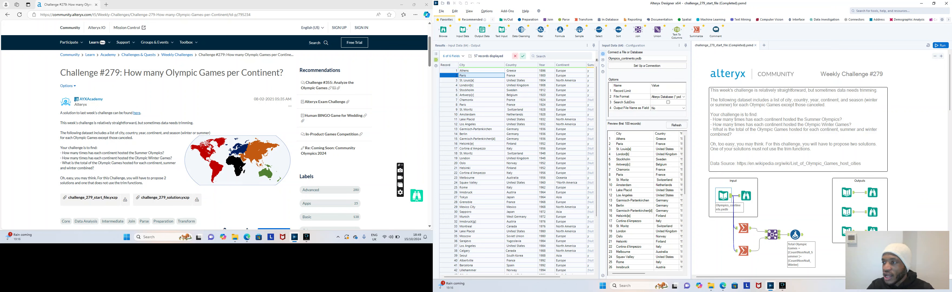
{"action": "left_click_drag", "start_coordinate": [518, 75], "coordinate": [591, 75]}
{"action": "scroll", "coordinate": [583, 76], "scroll_direction": "right", "scroll_amount": 1}
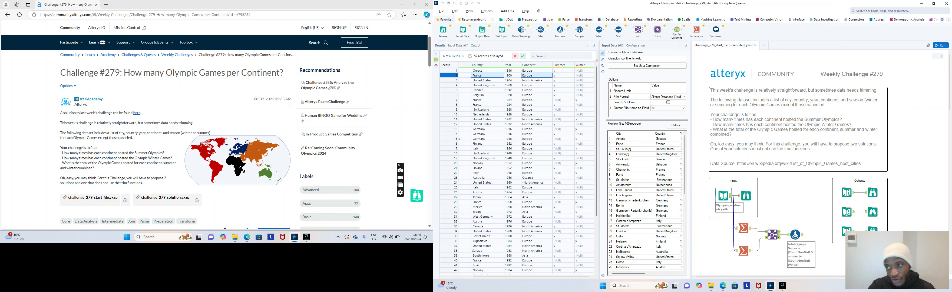
{"action": "key", "text": "Right"}
{"action": "key", "text": "Left"}
{"action": "key", "text": "Left"}
{"action": "key", "text": "Left"}
{"action": "key", "text": "Left"}
{"action": "key", "text": "Left"}
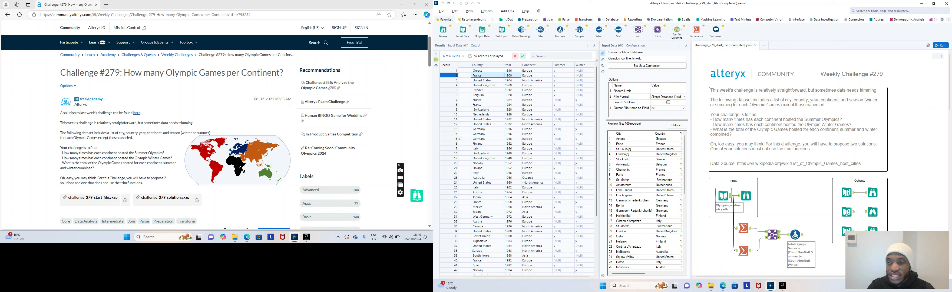
Look down the list of host cities, countries and continents through the last record to check the input data
{"action": "key", "text": "Down"}
{"action": "key", "text": "Down"}
{"action": "key", "text": "Down"}
{"action": "key", "text": "Down"}
{"action": "key", "text": "Down"}
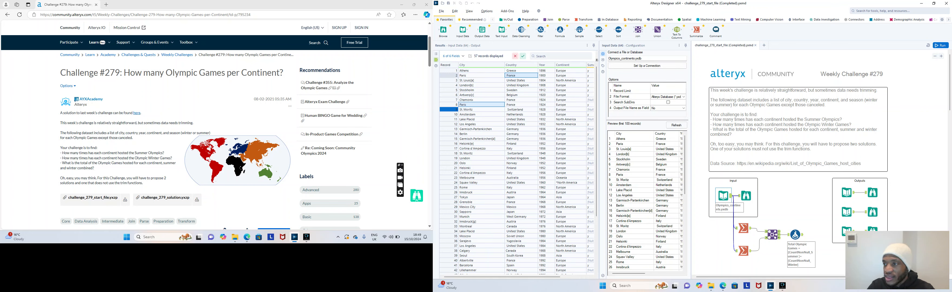
{"action": "key", "text": "Up"}
{"action": "key", "text": "Up"}
{"action": "key", "text": "Up"}
{"action": "key", "text": "Down"}
{"action": "key", "text": "Down"}
{"action": "key", "text": "Down"}
{"action": "key", "text": "Down"}
{"action": "key", "text": "Down"}
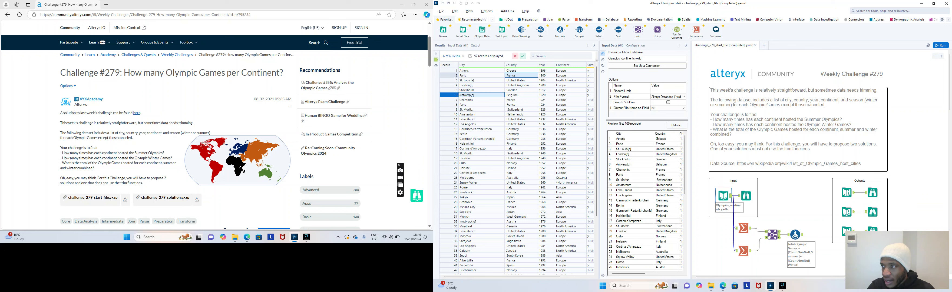
{"action": "key", "text": "Down"}
{"action": "key", "text": "Down"}
{"action": "key", "text": "Down"}
{"action": "key", "text": "Up"}
{"action": "key", "text": "Up"}
{"action": "key", "text": "Up"}
{"action": "key", "text": "Up"}
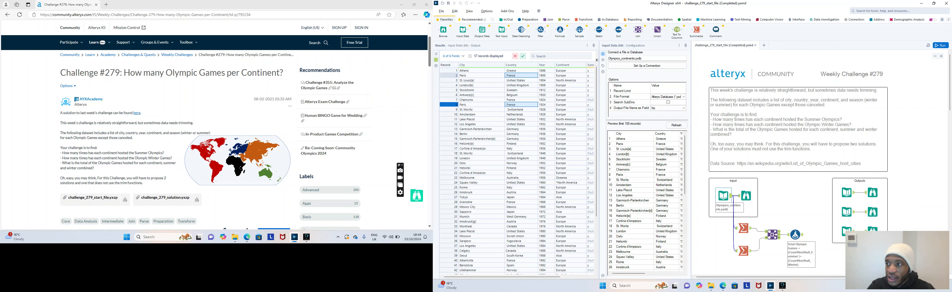
{"action": "key", "text": "Down"}
{"action": "key", "text": "Down"}
{"action": "key", "text": "Down"}
{"action": "key", "text": "Down"}
{"action": "key", "text": "Down"}
{"action": "key", "text": "Down"}
{"action": "key", "text": "Left"}
{"action": "key", "text": "Down"}
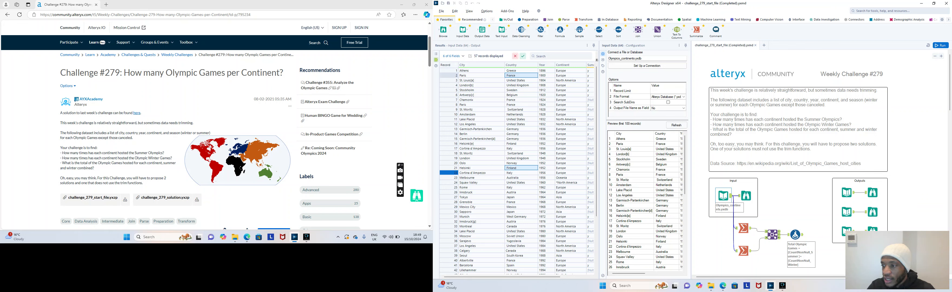
{"action": "key", "text": "Down"}
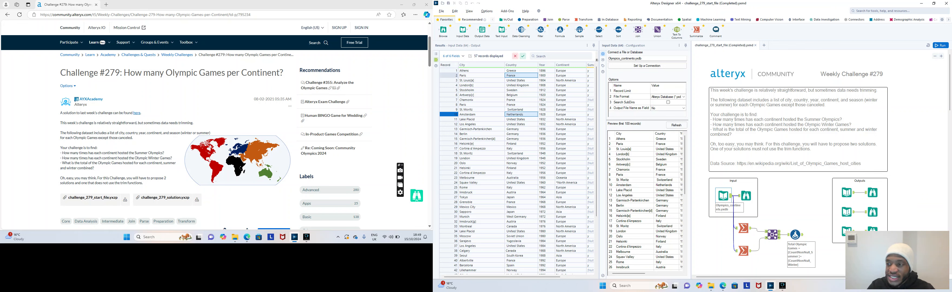
{"action": "key", "text": "Down"}
{"action": "key", "text": "Down"}
{"action": "key", "text": "Down"}
{"action": "key", "text": "Down"}
{"action": "key", "text": "Down"}
{"action": "key", "text": "Down"}
{"action": "key", "text": "Down"}
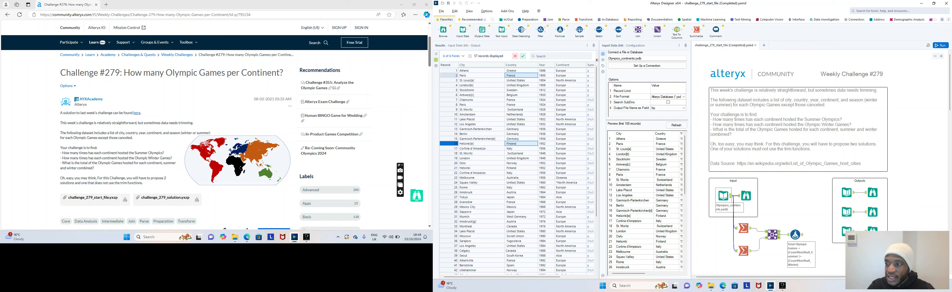
{"action": "key", "text": "Down"}
{"action": "key", "text": "Down"}
{"action": "key", "text": "Down"}
{"action": "key", "text": "Down"}
{"action": "key", "text": "Down"}
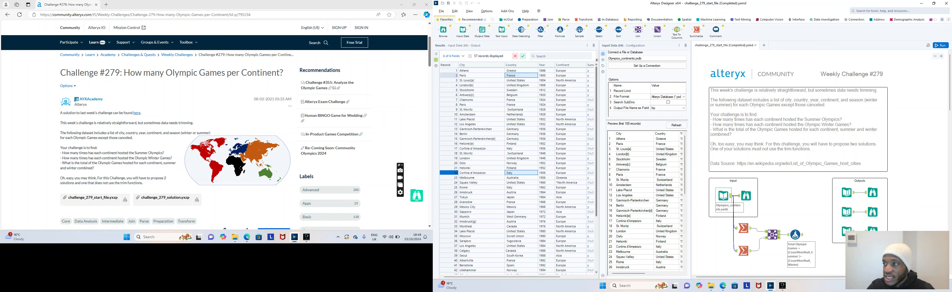
{"action": "scroll", "coordinate": [517, 168], "scroll_direction": "down", "scroll_amount": 5}
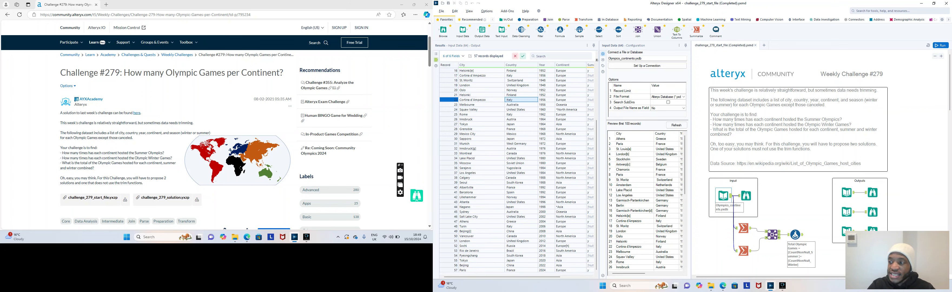
{"action": "scroll", "coordinate": [517, 168], "scroll_direction": "up", "scroll_amount": 3}
{"action": "scroll", "coordinate": [518, 169], "scroll_direction": "up", "scroll_amount": 3}
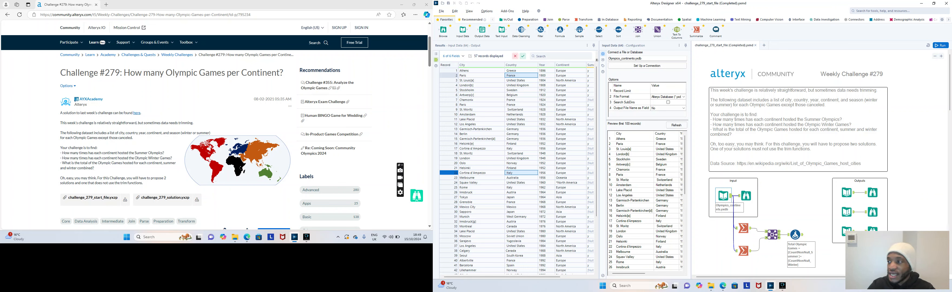
{"action": "scroll", "coordinate": [596, 168], "scroll_direction": "down", "scroll_amount": 5}
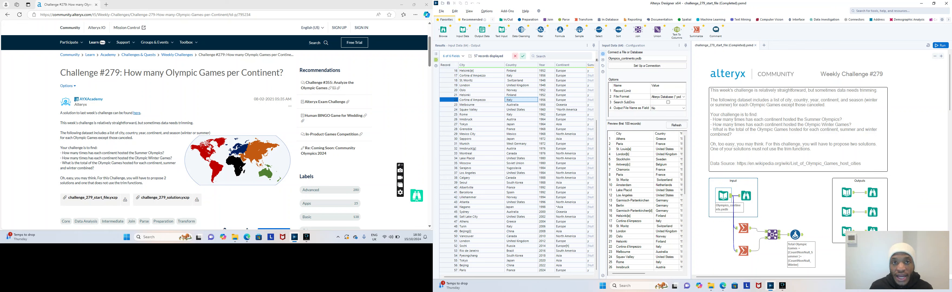
Inspect the two Summarize tools that group by Continent and count non-null Summer and Winter values, comparing the Summer tool's input and output
{"action": "left_click", "coordinate": [743, 228]}
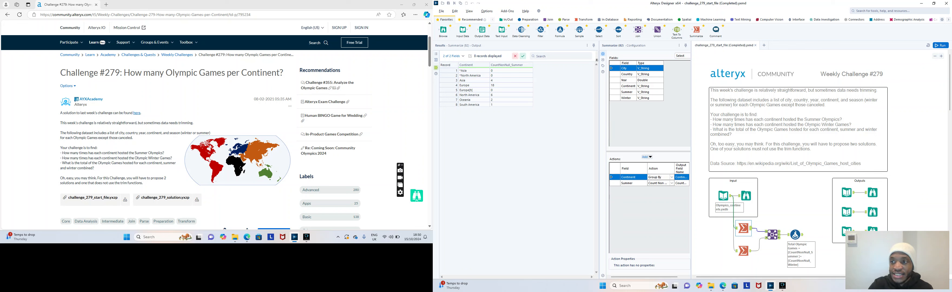
{"action": "left_click", "coordinate": [437, 59]}
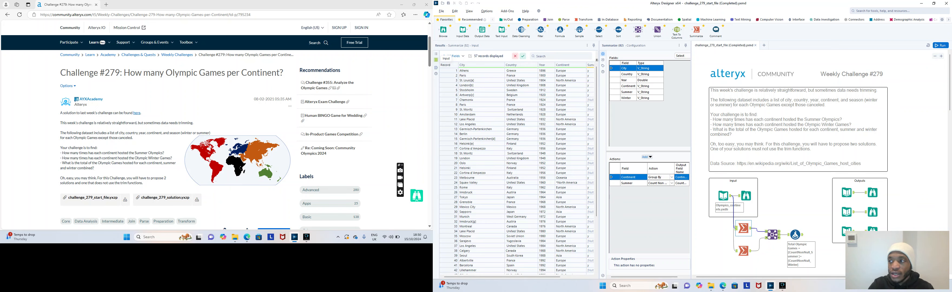
{"action": "left_click", "coordinate": [436, 68]}
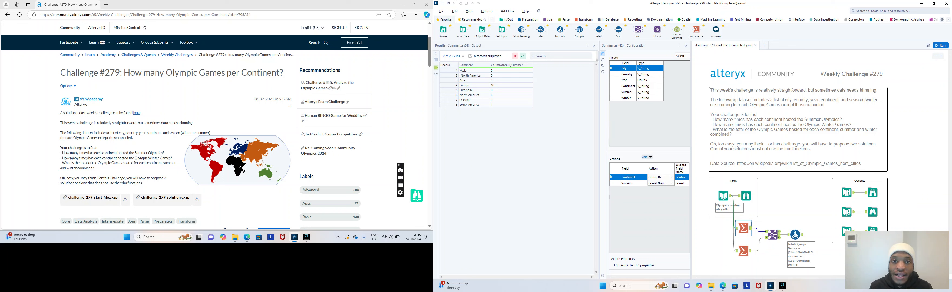
{"action": "left_click", "coordinate": [511, 81]}
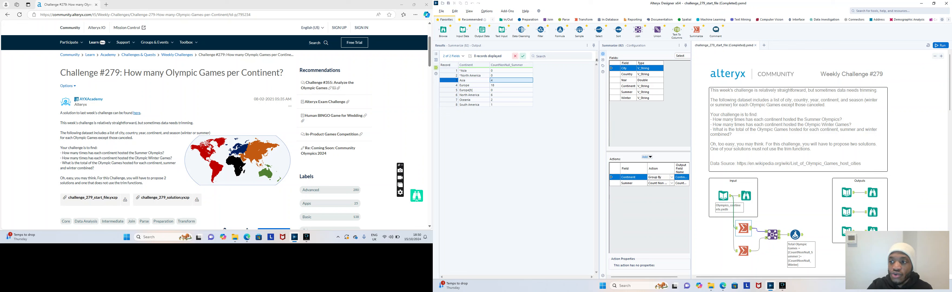
{"action": "left_click", "coordinate": [474, 70]}
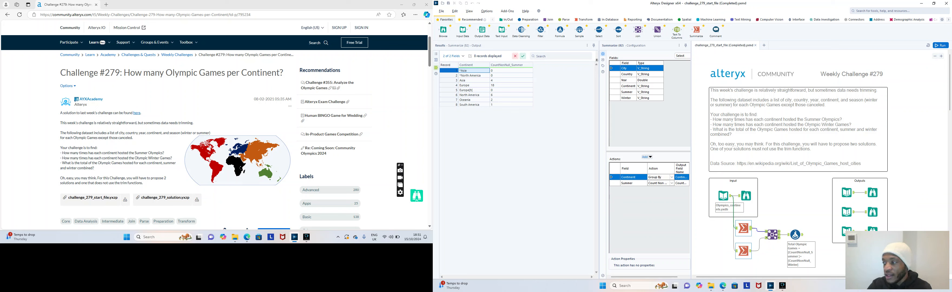
{"action": "left_click", "coordinate": [743, 251]}
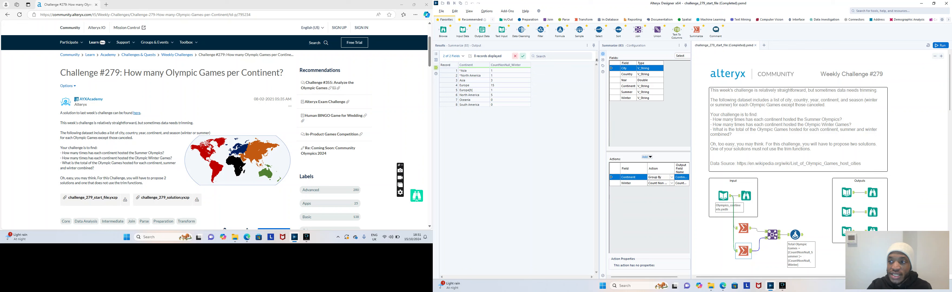
Examine the Winter Summarize output by continent, checking the Asia, North America, Europe and Oceania rows
{"action": "left_click", "coordinate": [474, 71]}
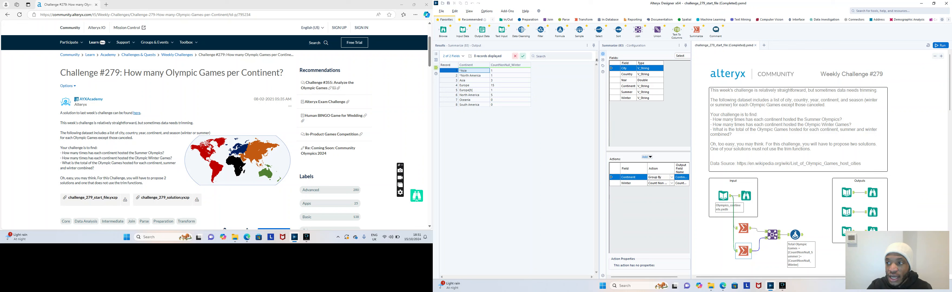
{"action": "left_click", "coordinate": [510, 95]}
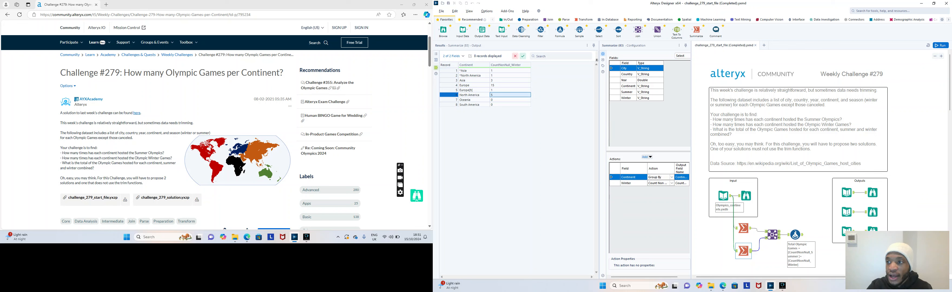
{"action": "left_click", "coordinate": [474, 84]}
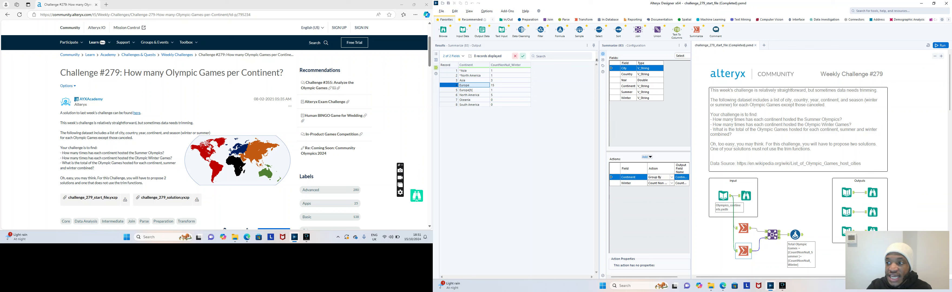
{"action": "left_click", "coordinate": [474, 95]}
{"action": "left_click", "coordinate": [473, 100]}
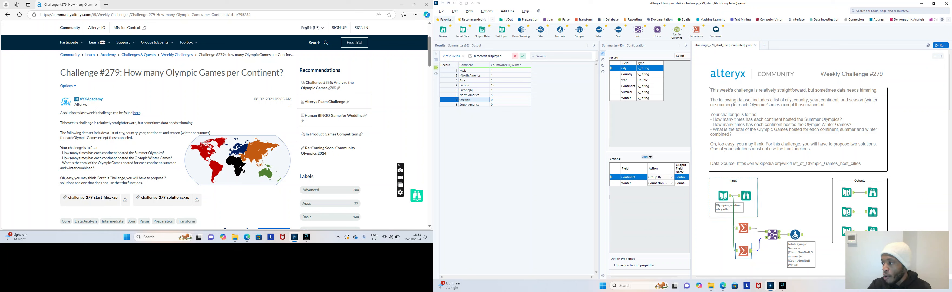
Inspect the Formula tool that adds the Summer and Winter counts, and view its Total Olympic Games column
{"action": "left_click", "coordinate": [795, 235]}
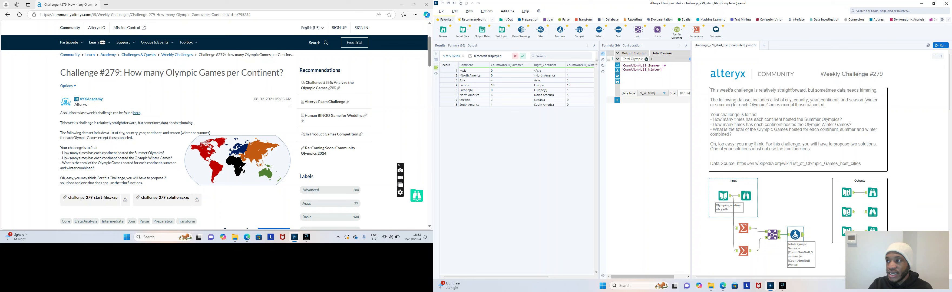
{"action": "left_click", "coordinate": [579, 76]}
{"action": "left_click_drag", "start_coordinate": [580, 75], "coordinate": [592, 75]}
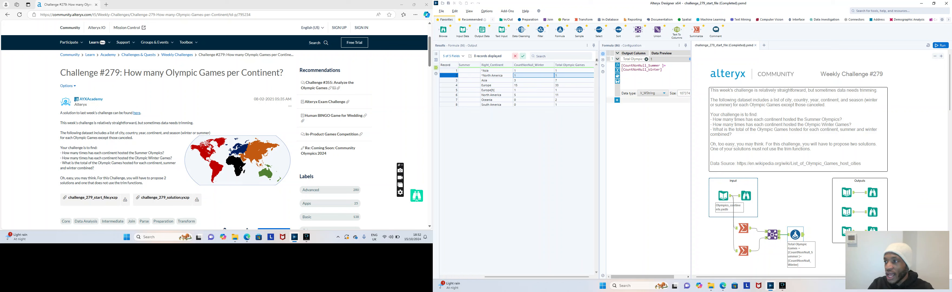
{"action": "left_click", "coordinate": [574, 71]}
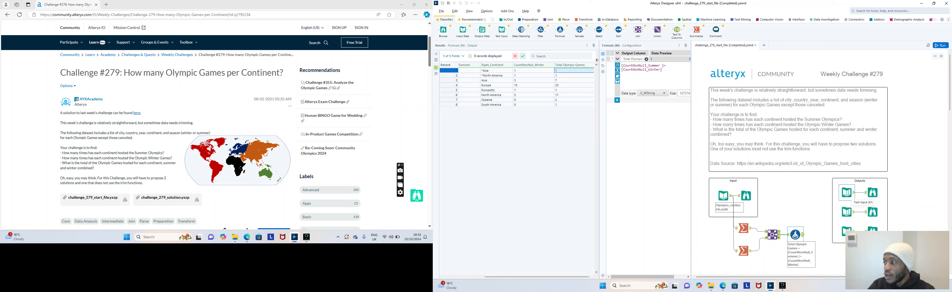
Read the expected Summer Games output row by row, from Europe through South America
{"action": "left_click", "coordinate": [847, 192]}
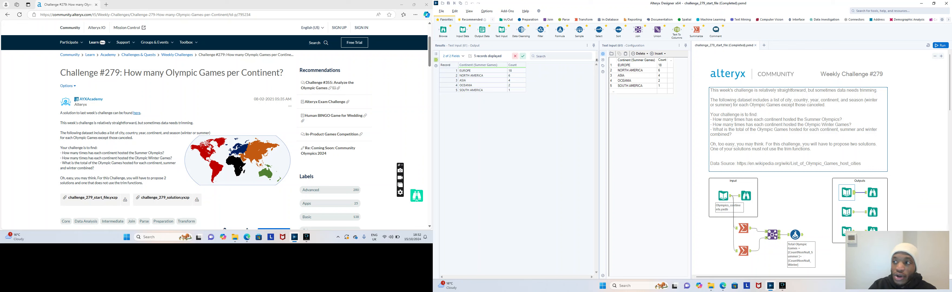
{"action": "left_click", "coordinate": [516, 71]}
{"action": "left_click", "coordinate": [516, 75]}
{"action": "left_click", "coordinate": [516, 80]}
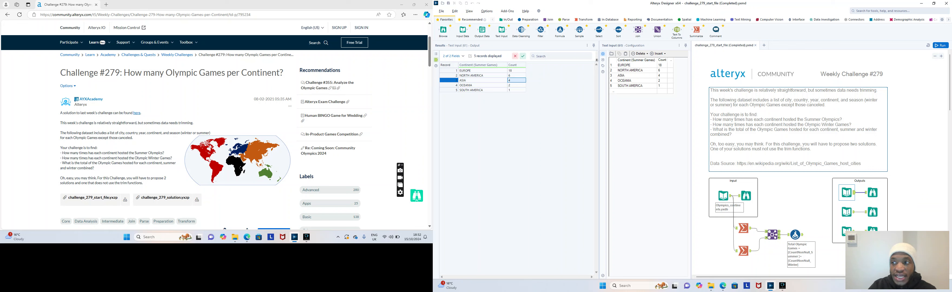
{"action": "left_click", "coordinate": [516, 85]}
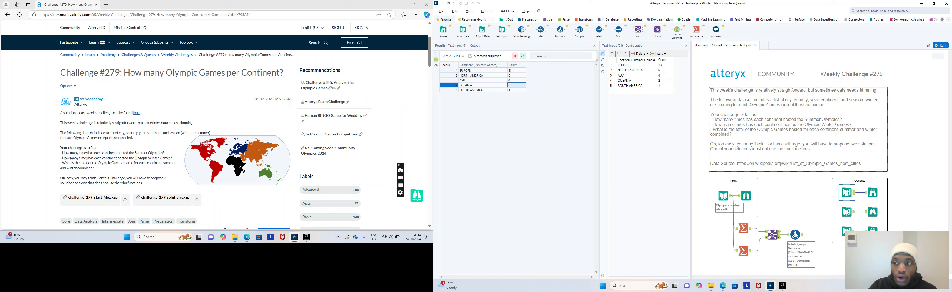
{"action": "left_click", "coordinate": [516, 90]}
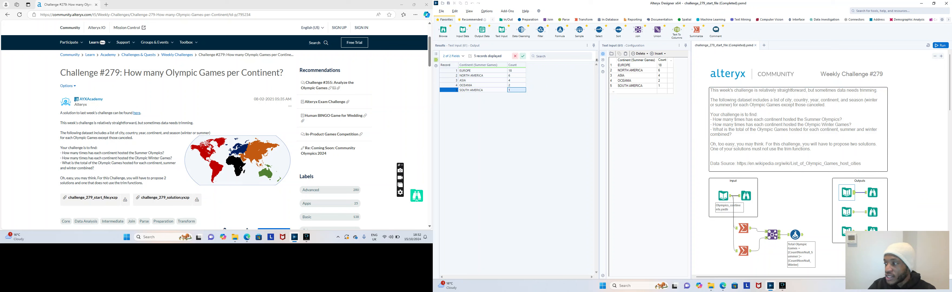
Check the Summer counts for Europe, Asia and North America in the Formula tool's output
{"action": "left_click", "coordinate": [795, 234]}
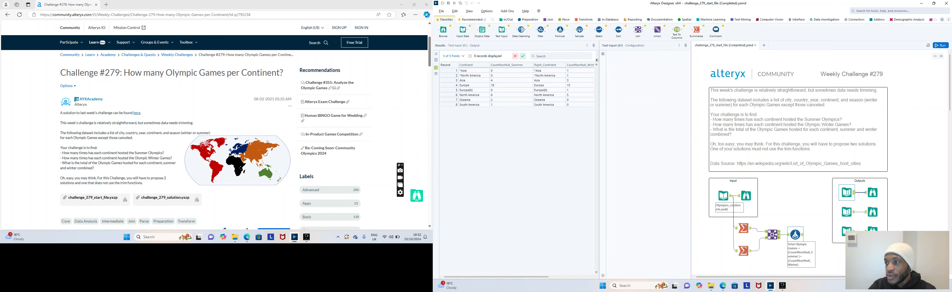
{"action": "left_click", "coordinate": [507, 85]}
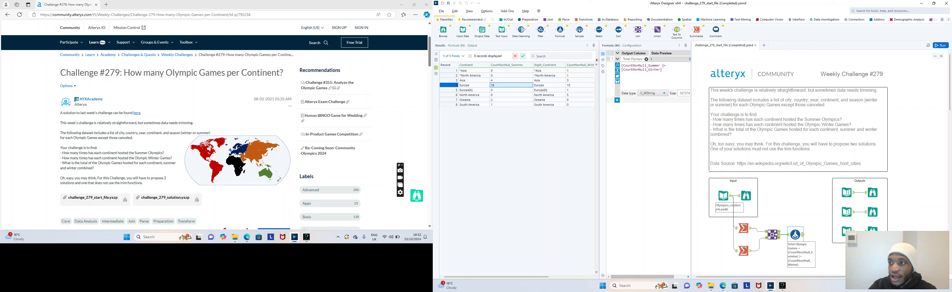
{"action": "left_click", "coordinate": [507, 81]}
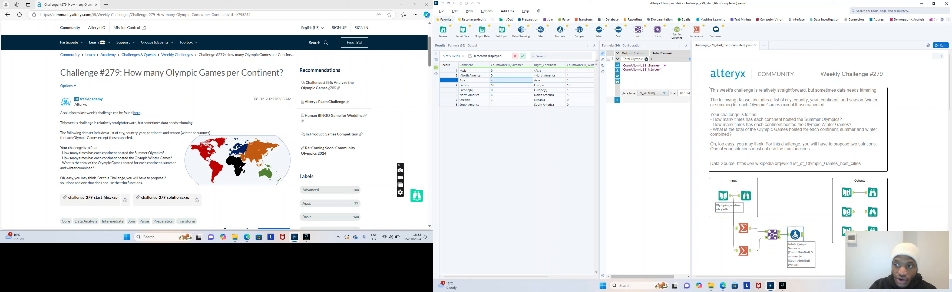
{"action": "left_click", "coordinate": [507, 94]}
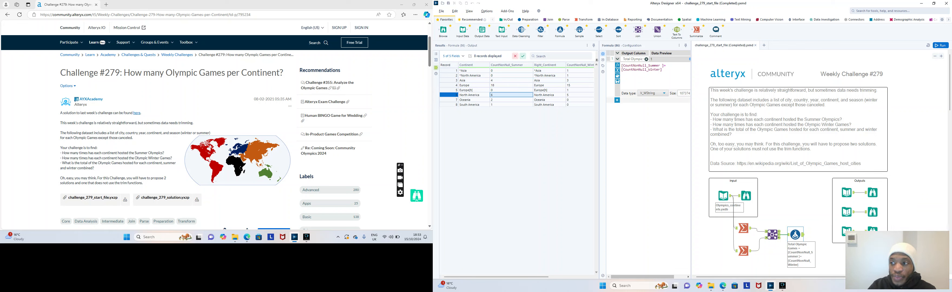
Compare the remaining Summer counts, including Oceania and South America, between the expected Summer output and the Formula results
{"action": "left_click", "coordinate": [847, 192]}
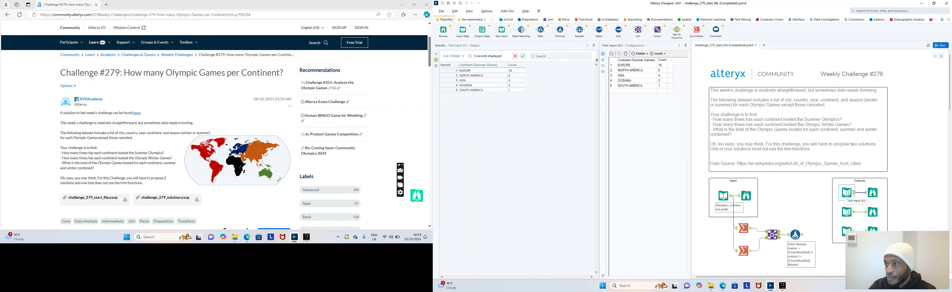
{"action": "left_click", "coordinate": [796, 234]}
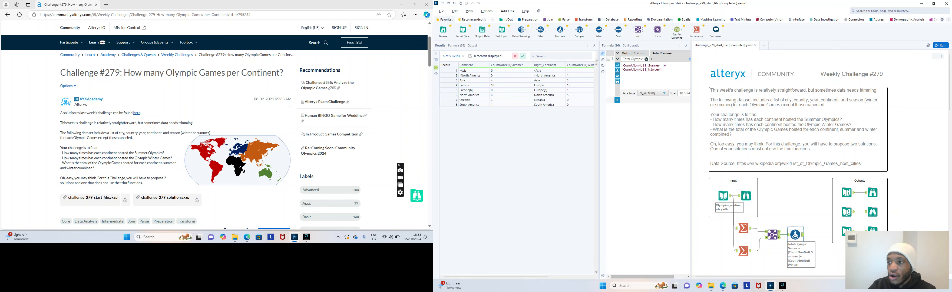
{"action": "left_click", "coordinate": [510, 99]}
{"action": "left_click", "coordinate": [846, 192]}
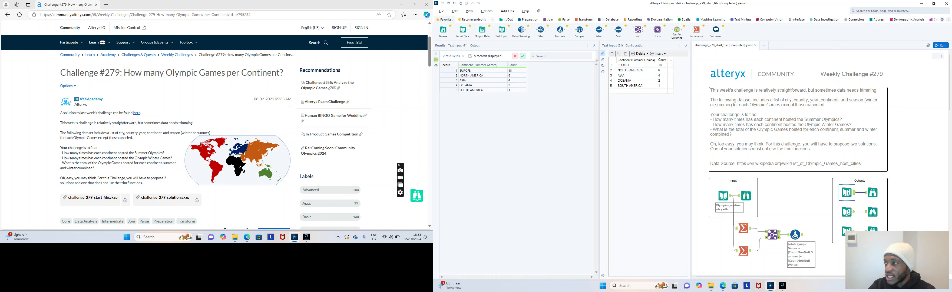
{"action": "left_click", "coordinate": [795, 234]}
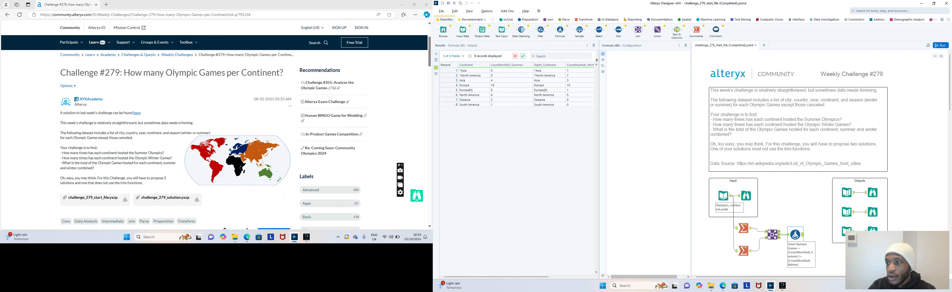
{"action": "left_click", "coordinate": [846, 192]}
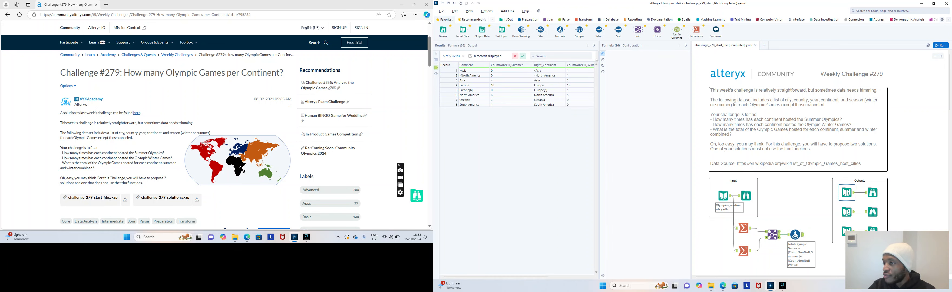
{"action": "left_click", "coordinate": [516, 90]}
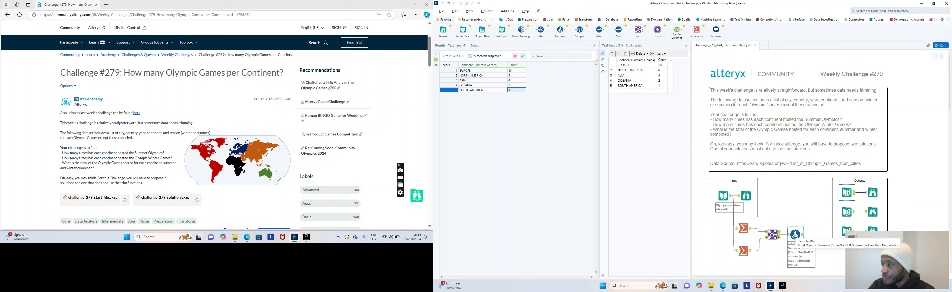
Compare the Formula tool's Winter counts per continent with the expected Winter Games output, starting with Europe
{"action": "left_click", "coordinate": [795, 235]}
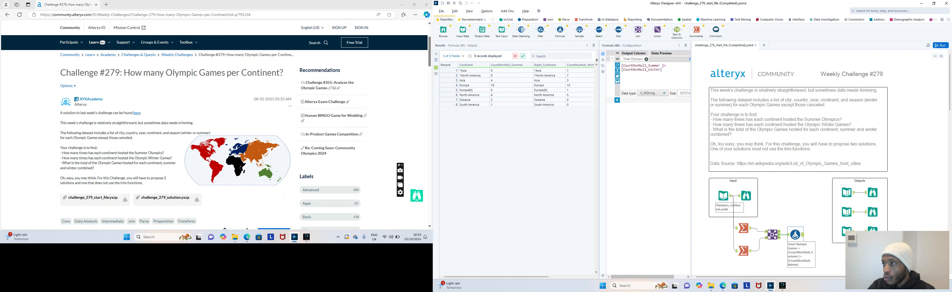
{"action": "left_click", "coordinate": [579, 70]}
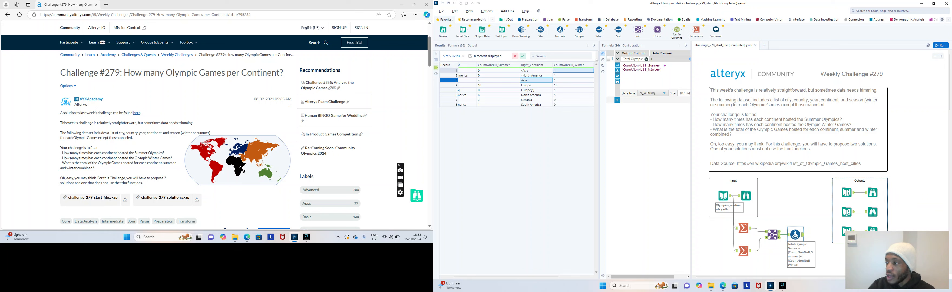
{"action": "left_click", "coordinate": [847, 212]}
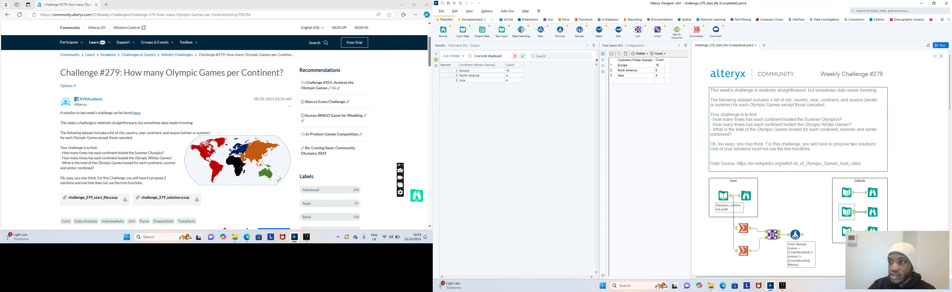
{"action": "left_click", "coordinate": [481, 71]}
{"action": "left_click", "coordinate": [514, 70]}
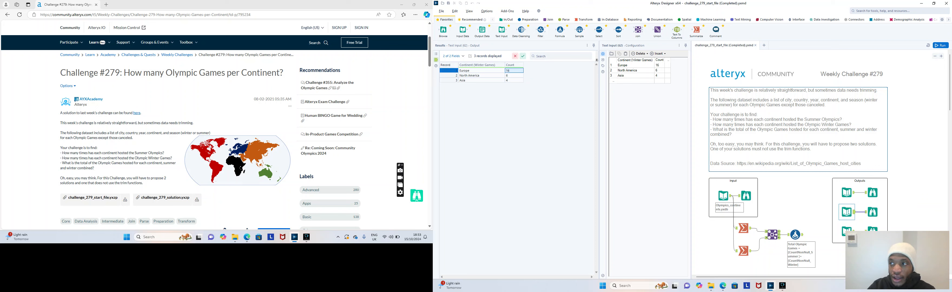
{"action": "left_click", "coordinate": [795, 235]}
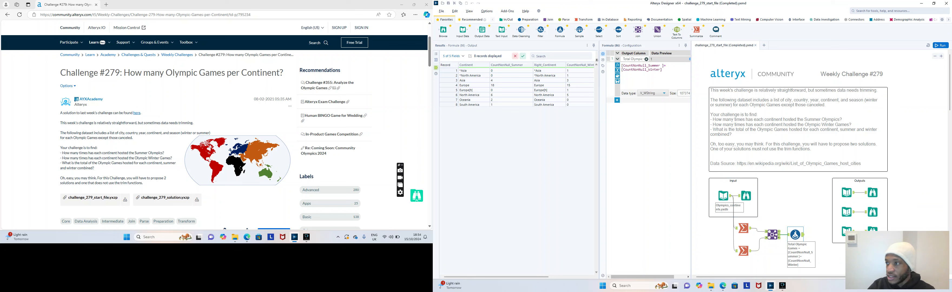
{"action": "left_click", "coordinate": [846, 212]}
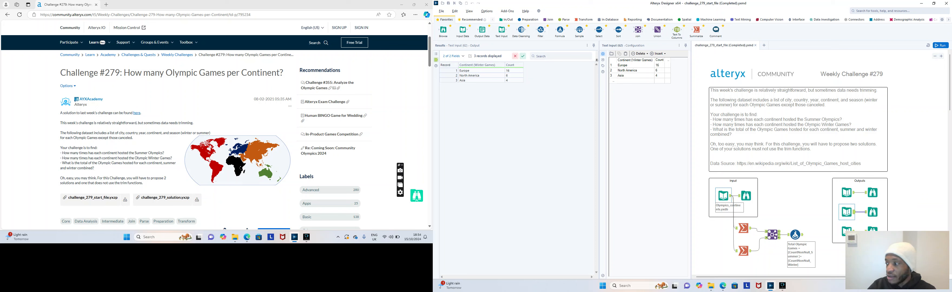
{"action": "left_click", "coordinate": [795, 235]}
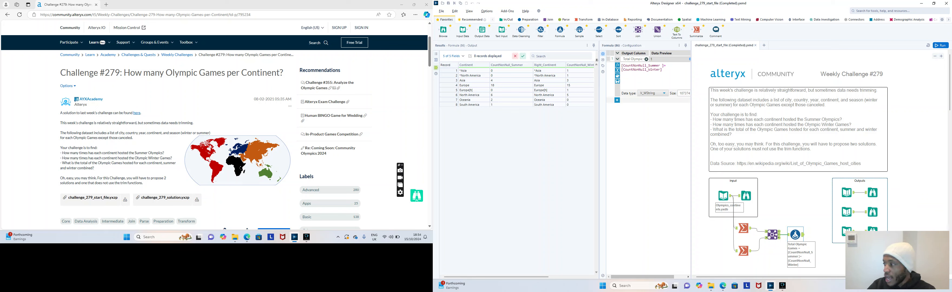
{"action": "left_click", "coordinate": [847, 212]}
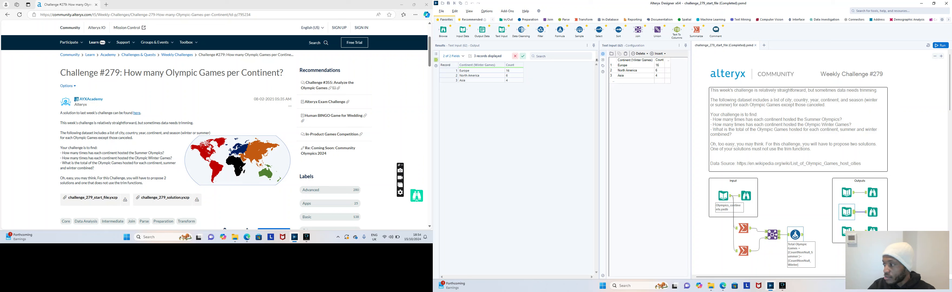
Compare the Formula tool's Total Olympic Games column with the expected combined counts, checking the Europe row
{"action": "left_click", "coordinate": [795, 234]}
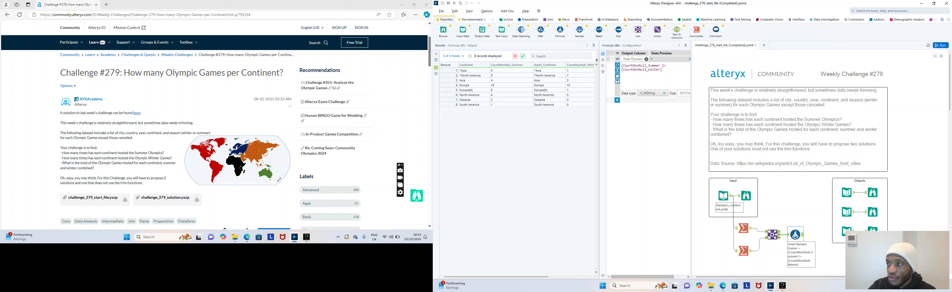
{"action": "scroll", "coordinate": [517, 85], "scroll_direction": "right", "scroll_amount": 3}
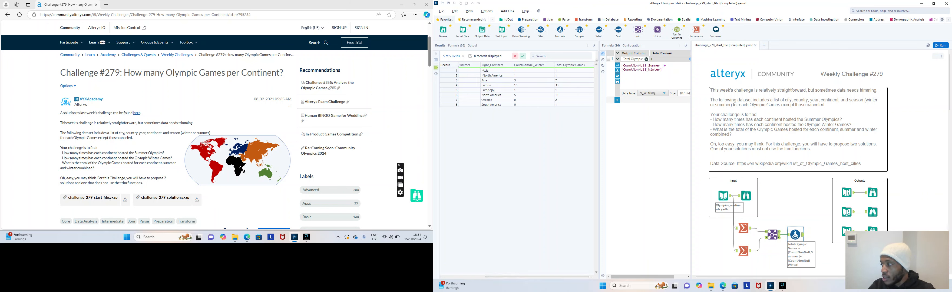
{"action": "left_click", "coordinate": [845, 231]}
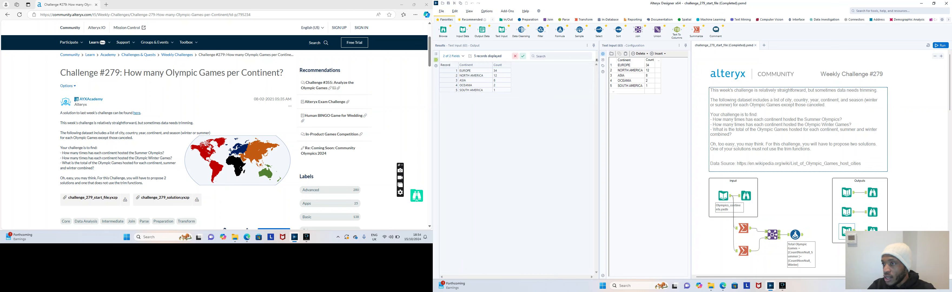
{"action": "left_click", "coordinate": [501, 70]}
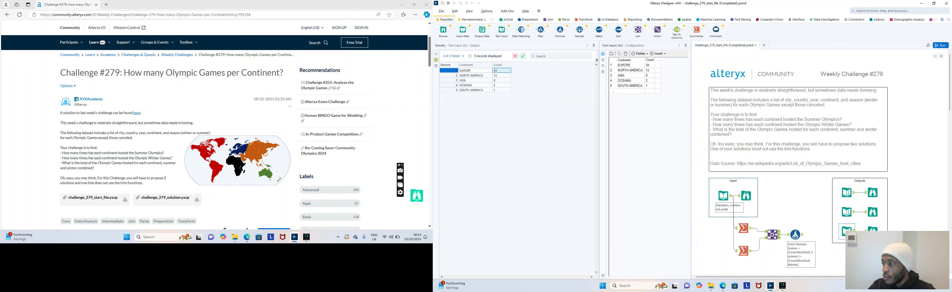
{"action": "left_click", "coordinate": [795, 235]}
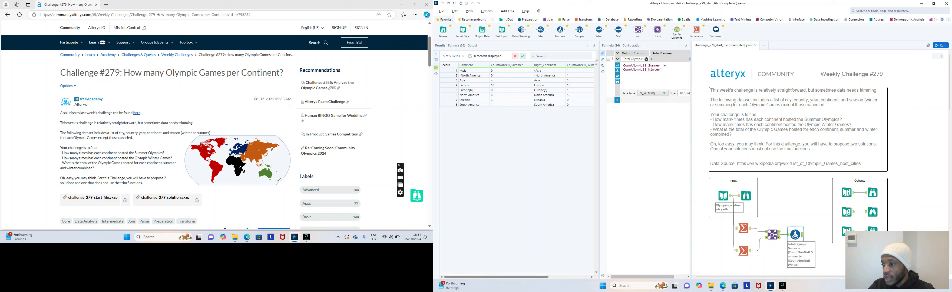
{"action": "left_click_drag", "start_coordinate": [497, 277], "coordinate": [538, 277]}
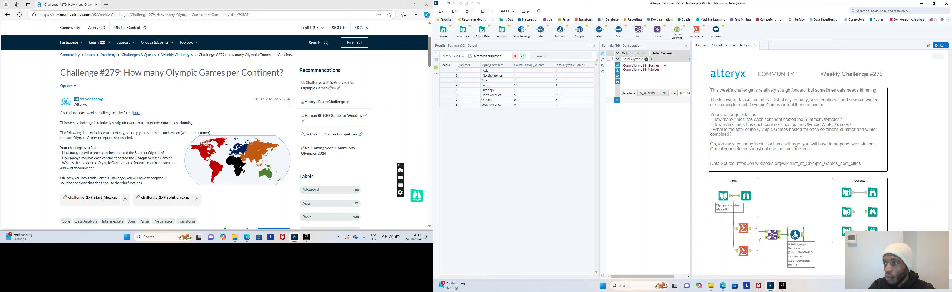
Compare the expected combined counts for North America and Asia with the Formula tool's Total Olympic Games column
{"action": "left_click", "coordinate": [847, 231]}
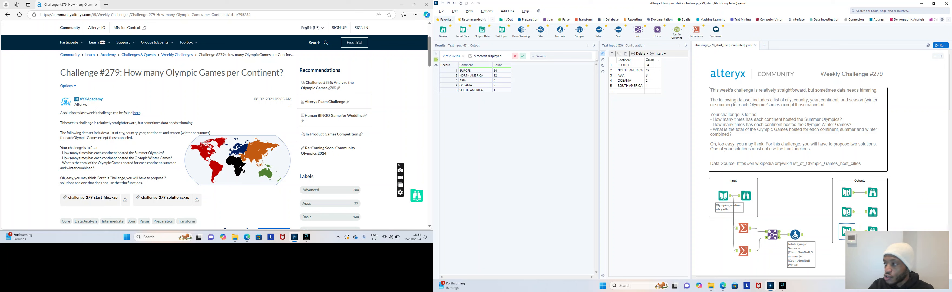
{"action": "left_click", "coordinate": [795, 234]}
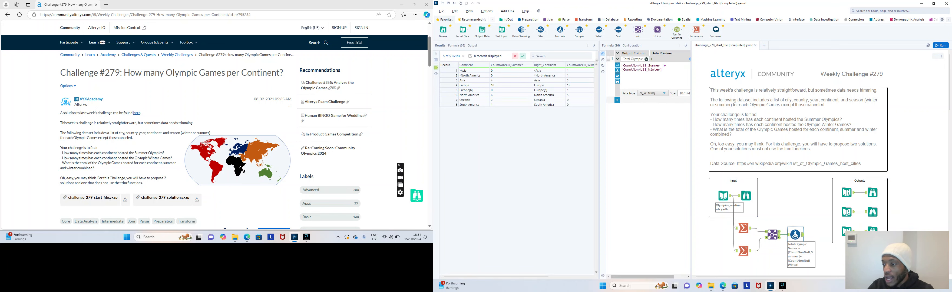
{"action": "left_click_drag", "start_coordinate": [524, 277], "coordinate": [565, 277]}
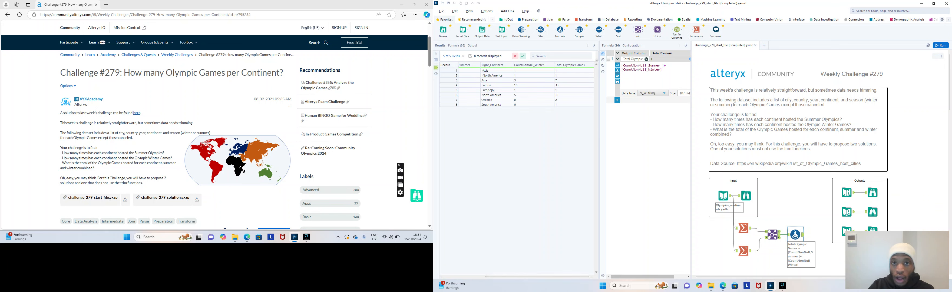
{"action": "left_click", "coordinate": [847, 230]}
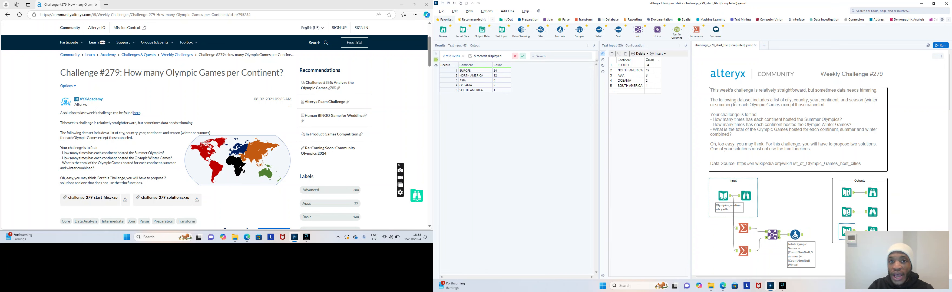
{"action": "left_click", "coordinate": [794, 234]}
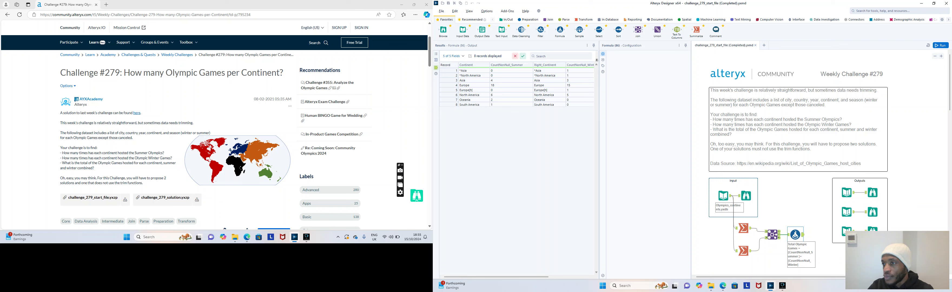
{"action": "scroll", "coordinate": [517, 87], "scroll_direction": "right", "scroll_amount": 3}
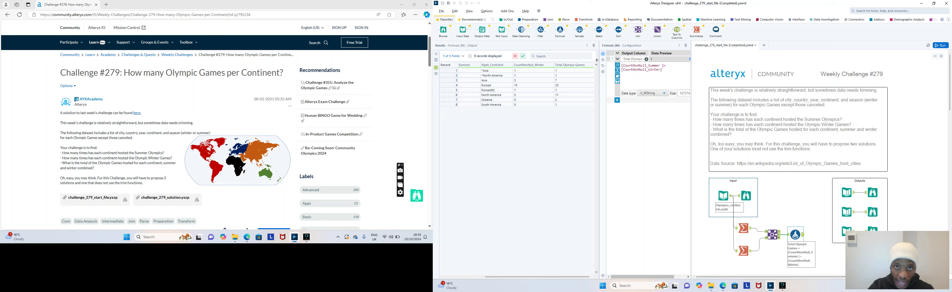
Check the remaining combined counts, Oceania and South America, against the Total Olympic Games values in the Formula output
{"action": "left_click", "coordinate": [846, 230]}
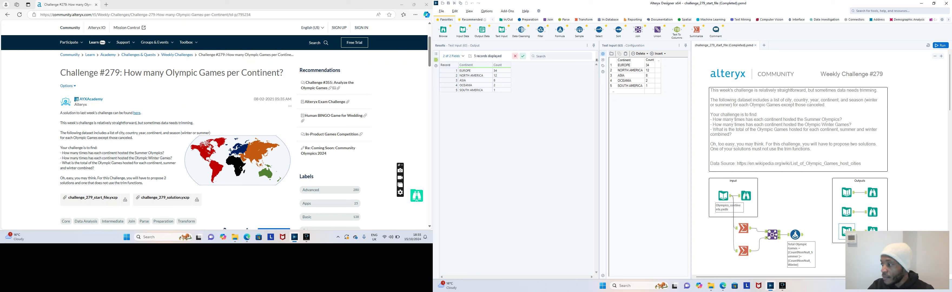
{"action": "left_click", "coordinate": [795, 234]}
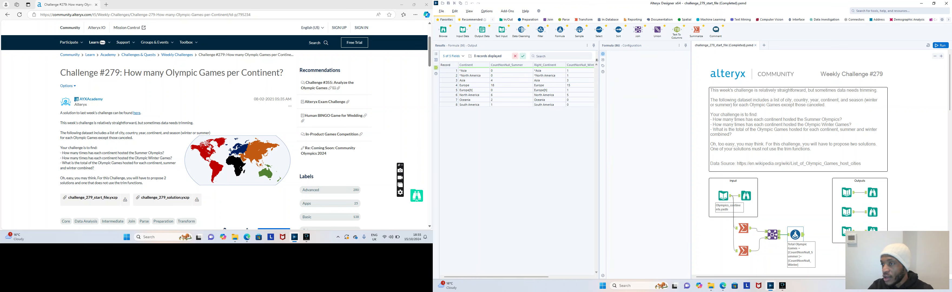
{"action": "left_click_drag", "start_coordinate": [514, 277], "coordinate": [556, 277]}
{"action": "left_click", "coordinate": [573, 105]}
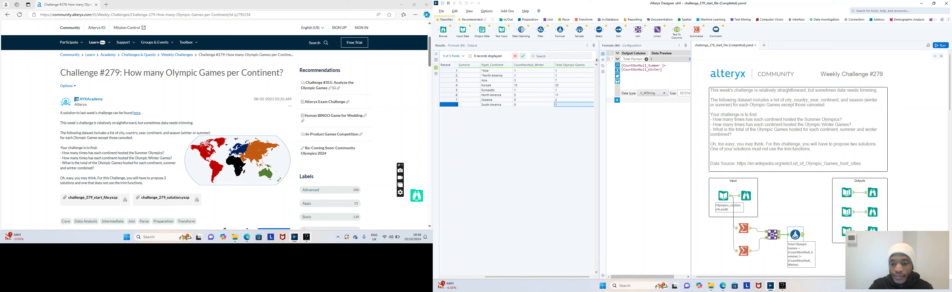
{"action": "left_click", "coordinate": [307, 237]}
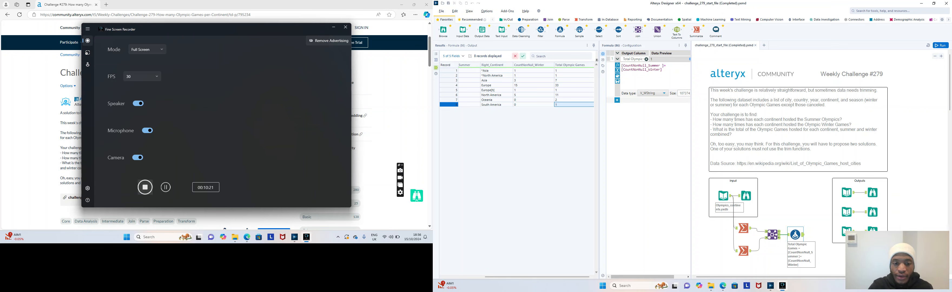